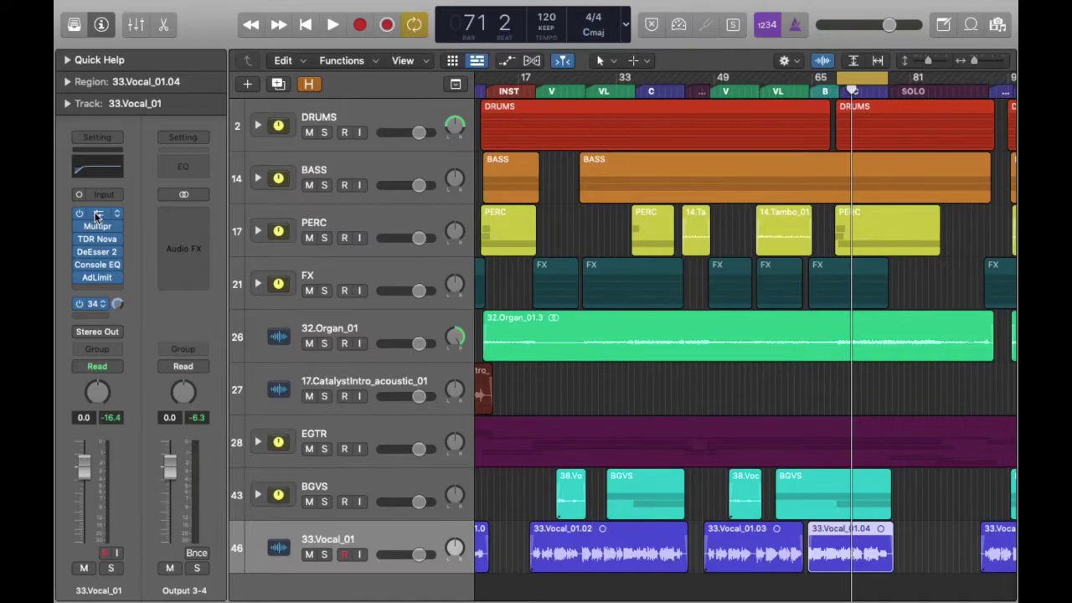
# Step: Audition the cycled chorus with the full lead vocal chain, and bypass all six inserts on the 33.Vocal_01 track
pyautogui.press('space')
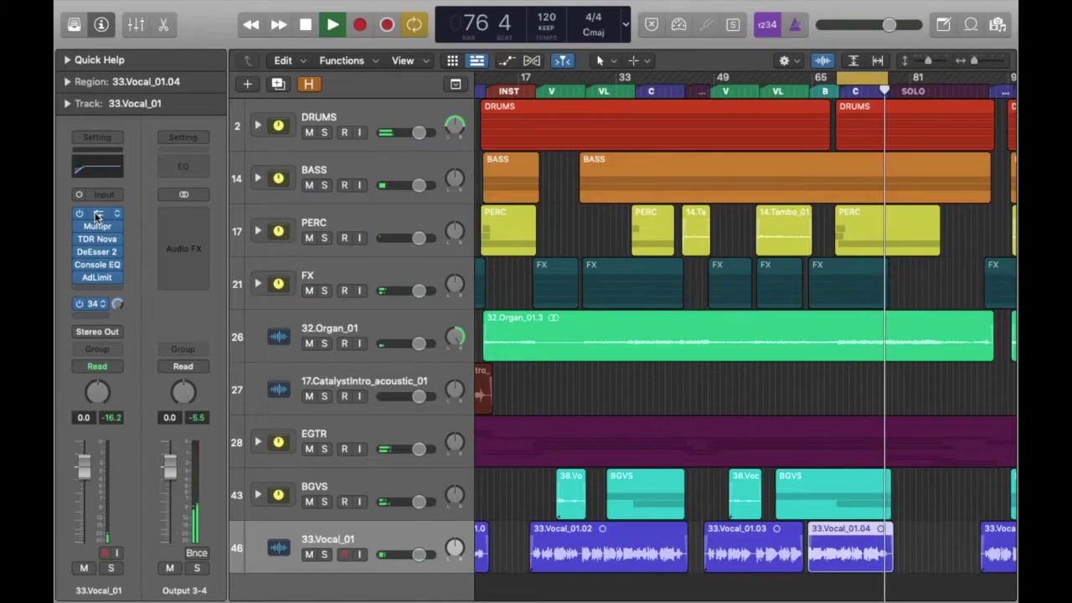
pyautogui.press('space')
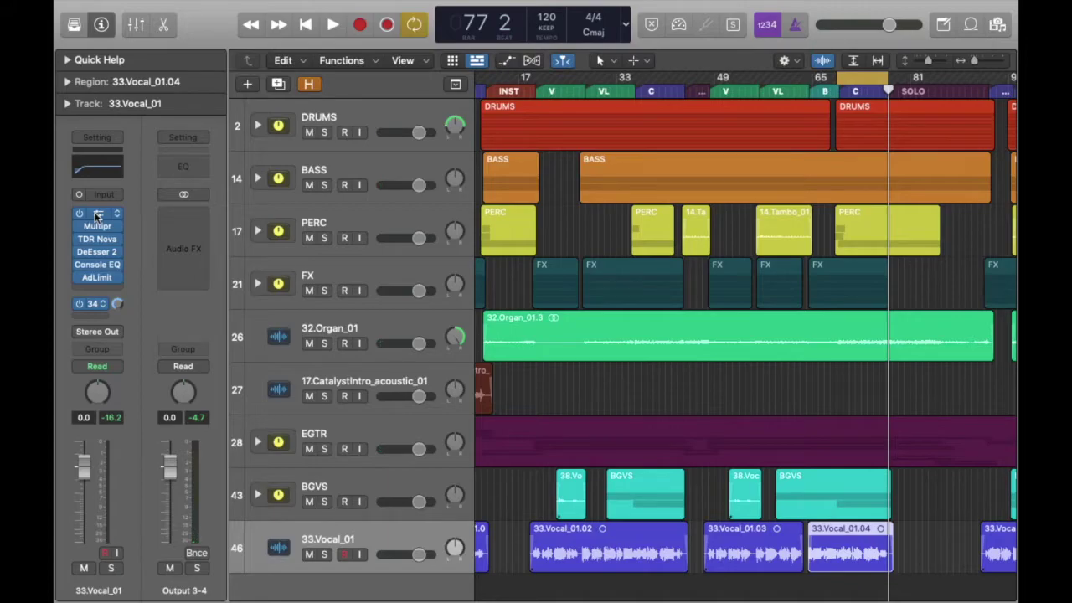
pyautogui.click(73, 282)
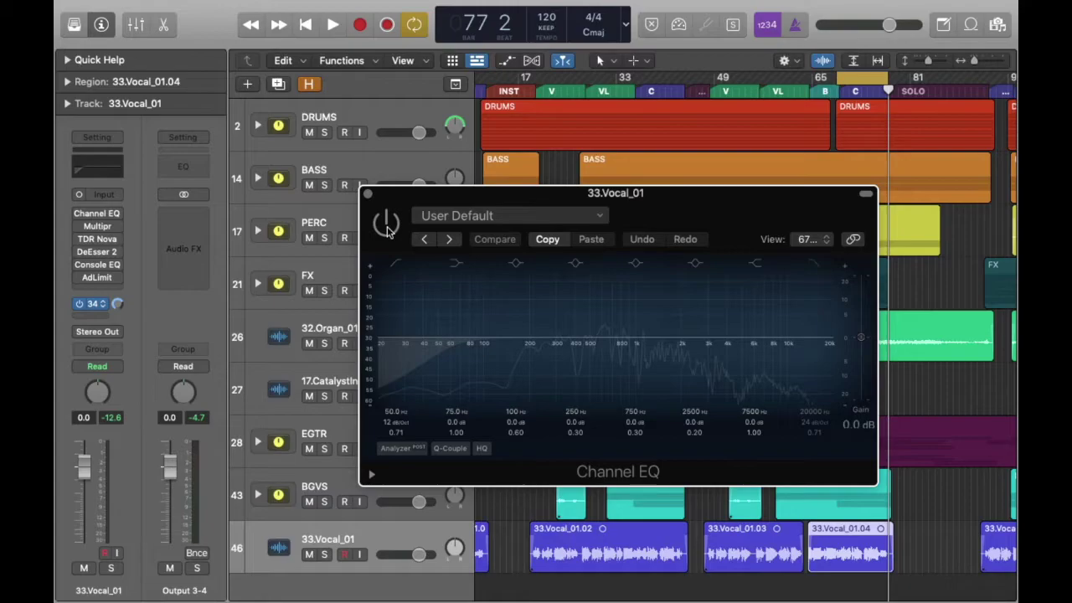
# Step: Compare the chorus with the vocal's Channel EQ off and on during playback, leave the EQ enabled, and close its window
pyautogui.press('space')
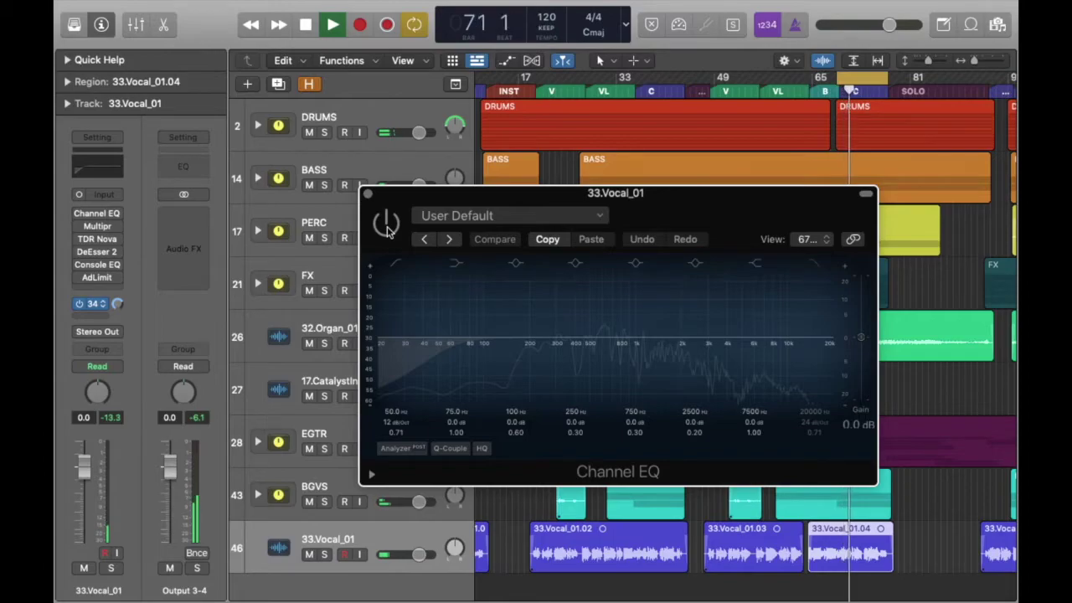
pyautogui.click(386, 230)
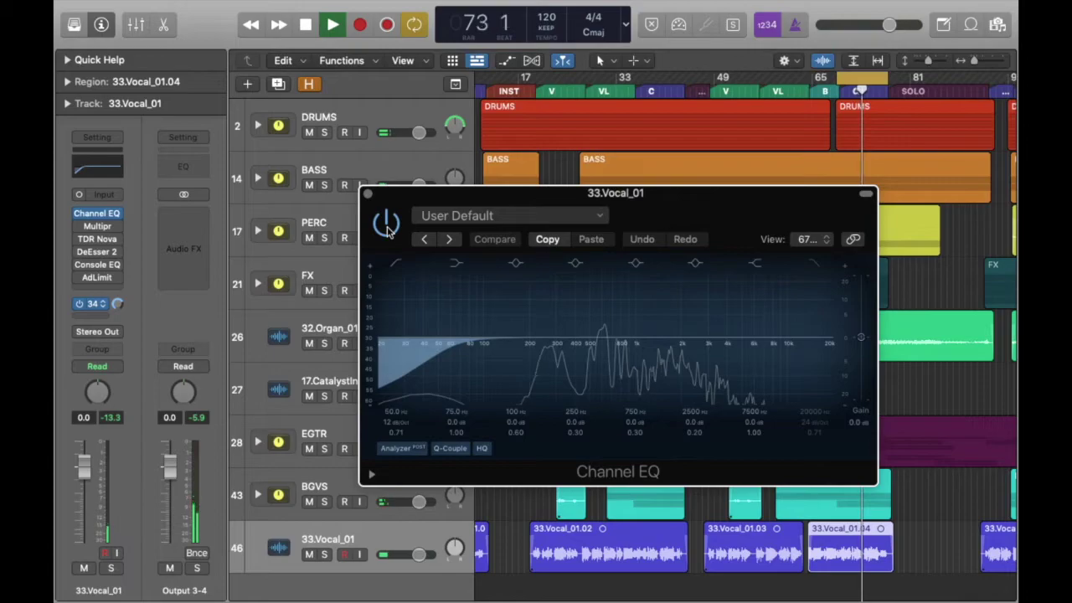
pyautogui.click(387, 226)
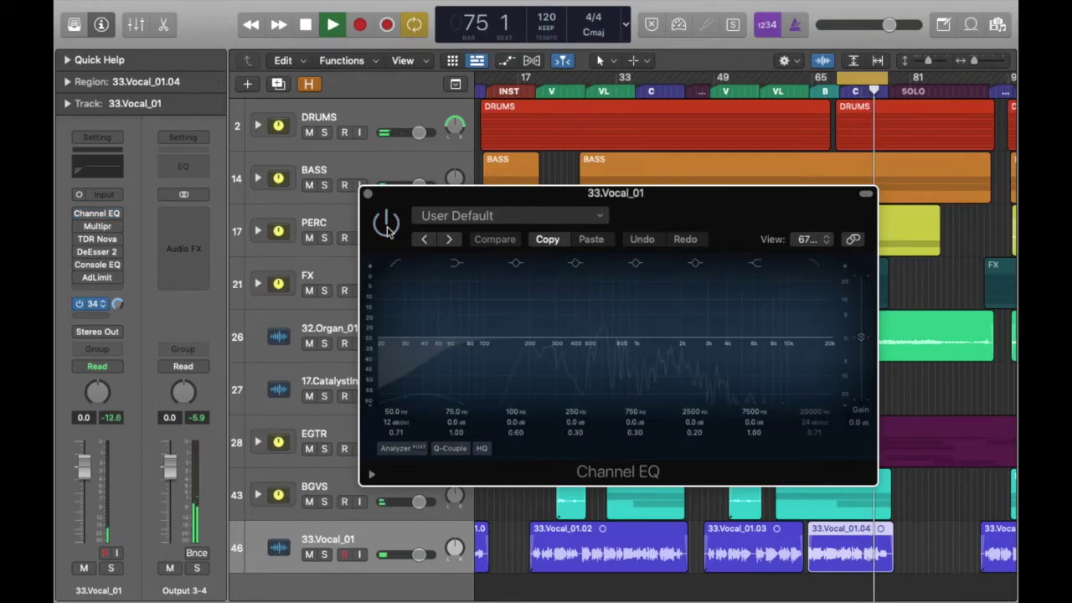
pyautogui.click(387, 225)
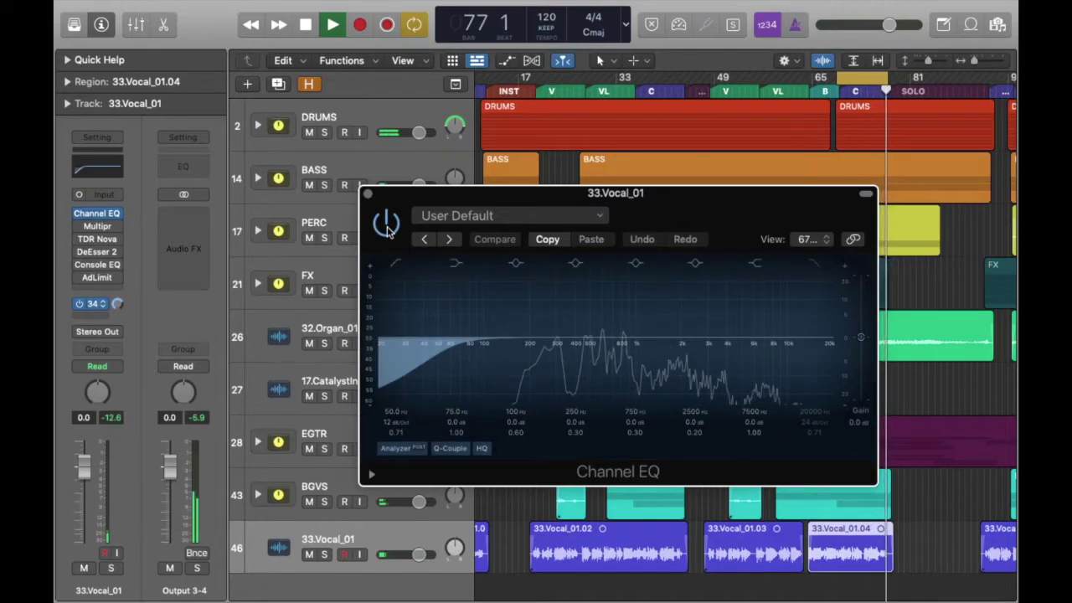
pyautogui.press('space')
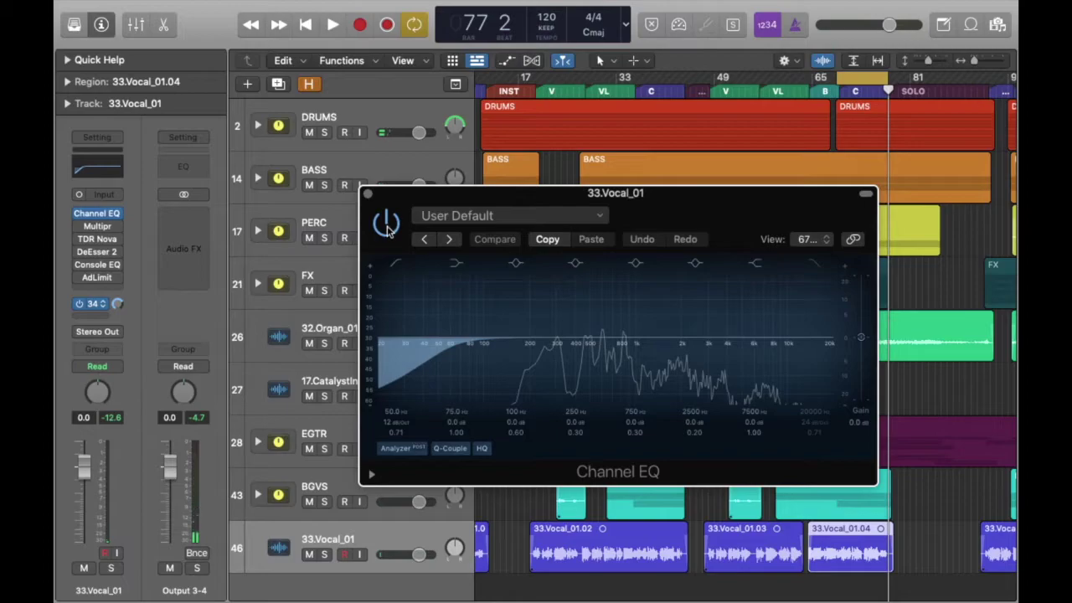
pyautogui.click(368, 196)
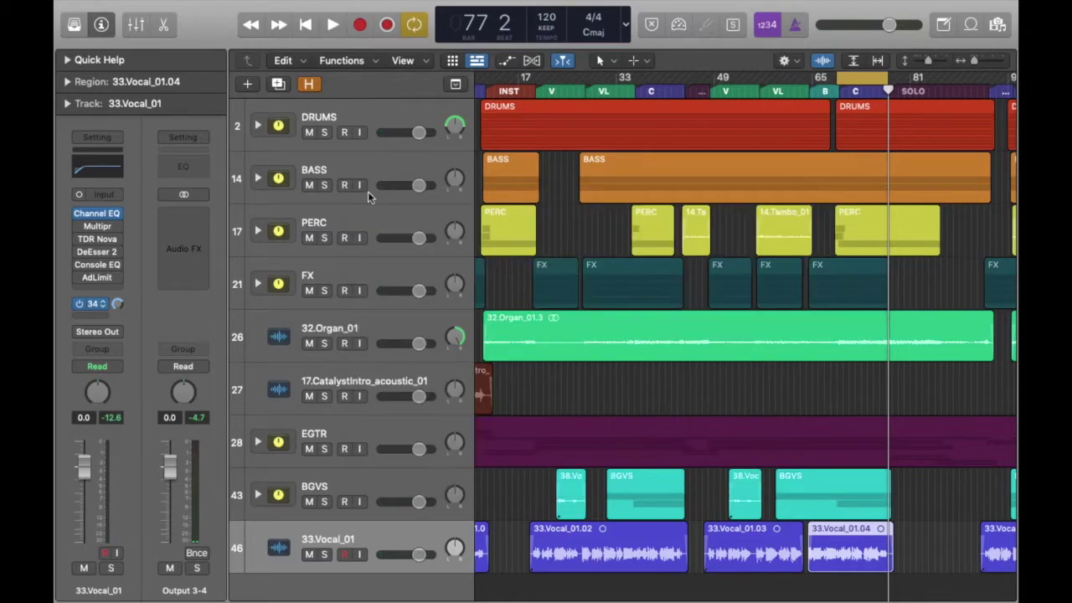
# Step: Open the vocal's Multipressor, enable it while auditioning the cycled chorus, and close its window
pyautogui.click(99, 227)
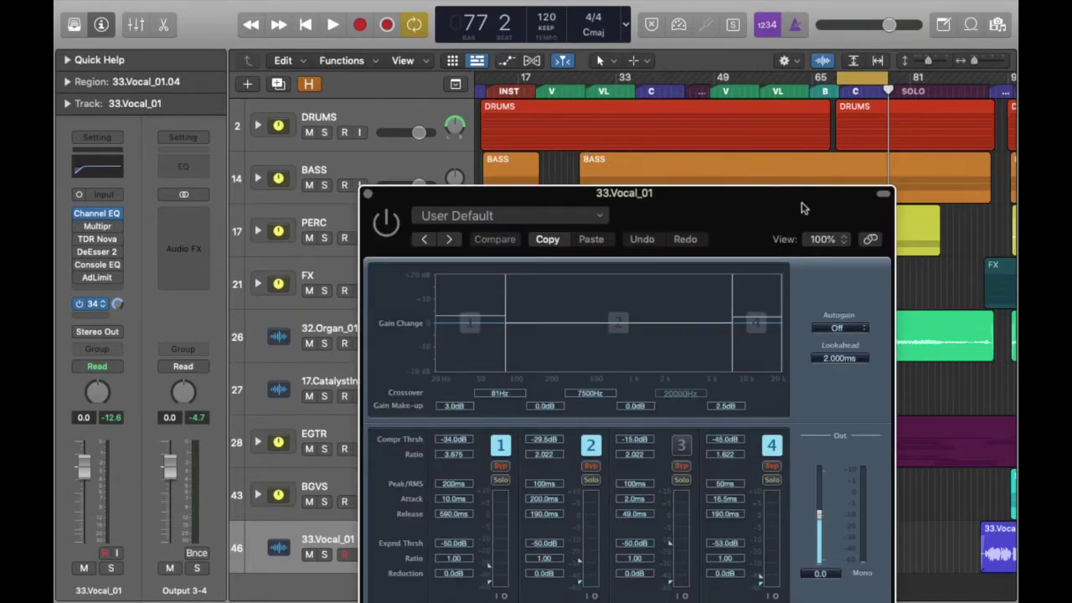
pyautogui.moveTo(730, 220); pyautogui.dragTo(726, 125)
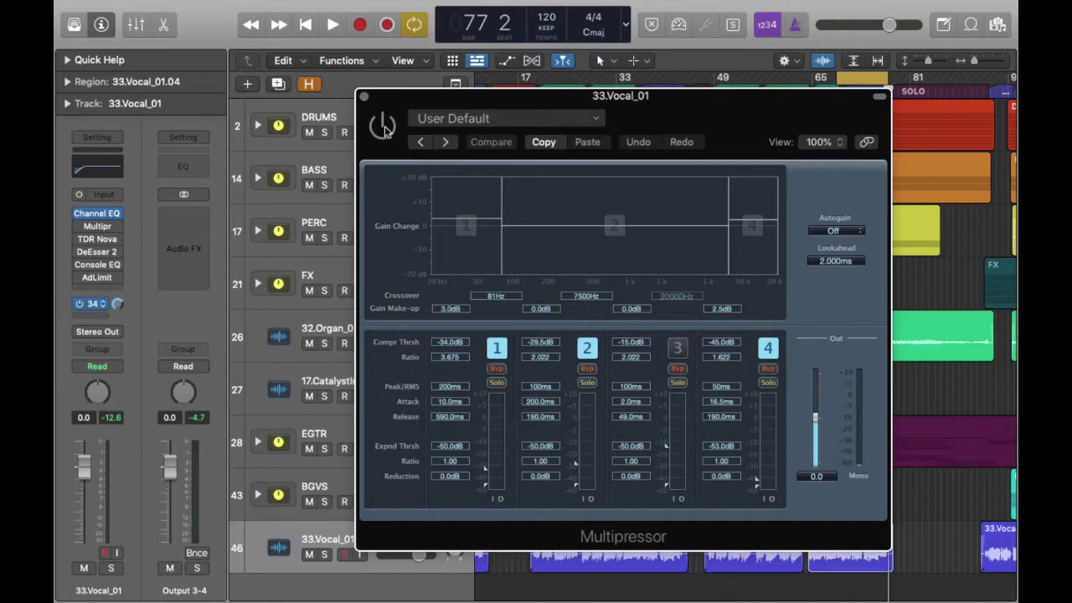
pyautogui.press('space')
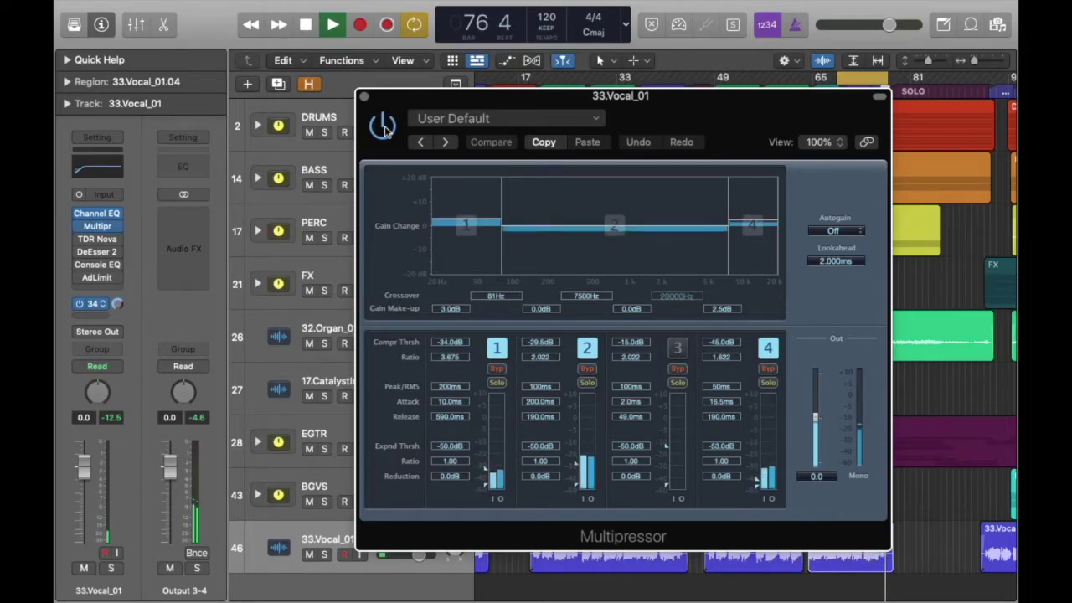
pyautogui.press('space')
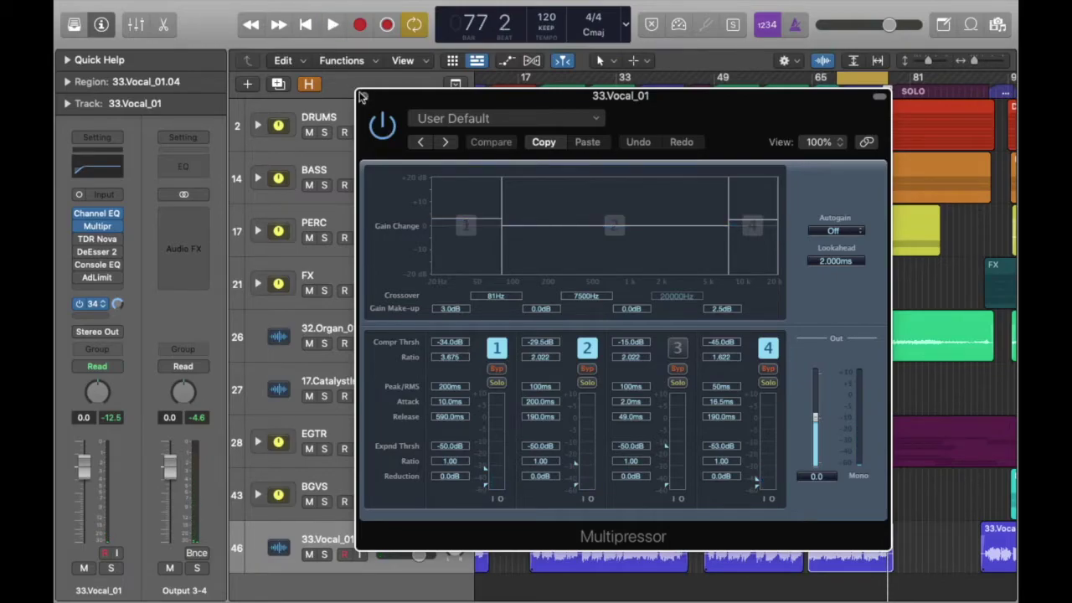
pyautogui.click(364, 97)
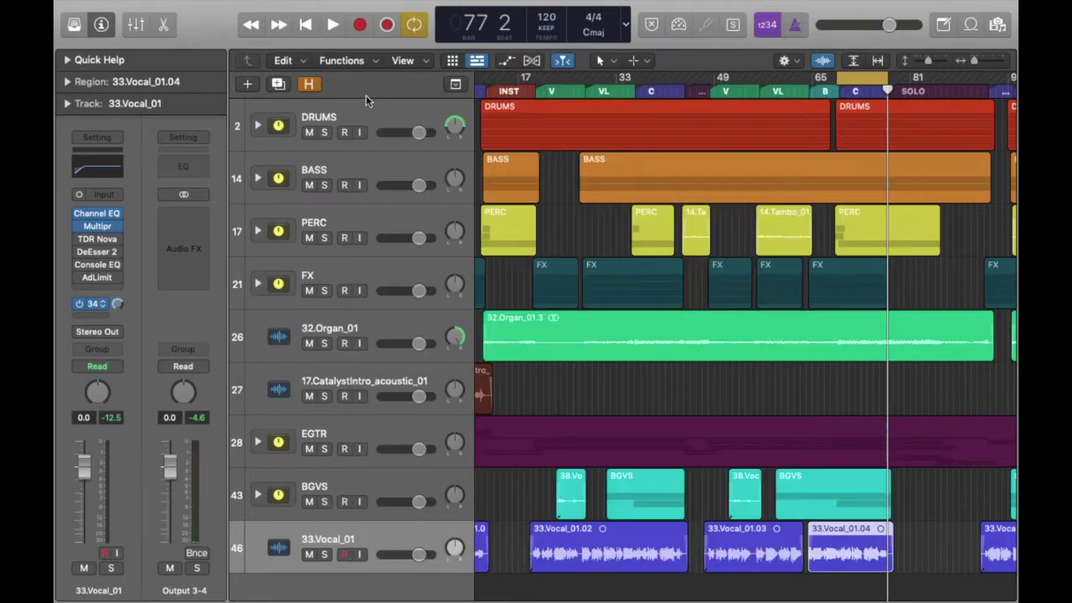
# Step: Open the vocal's TDR Nova, enable it partway through playback of the cycled chorus, and close its window
pyautogui.click(99, 240)
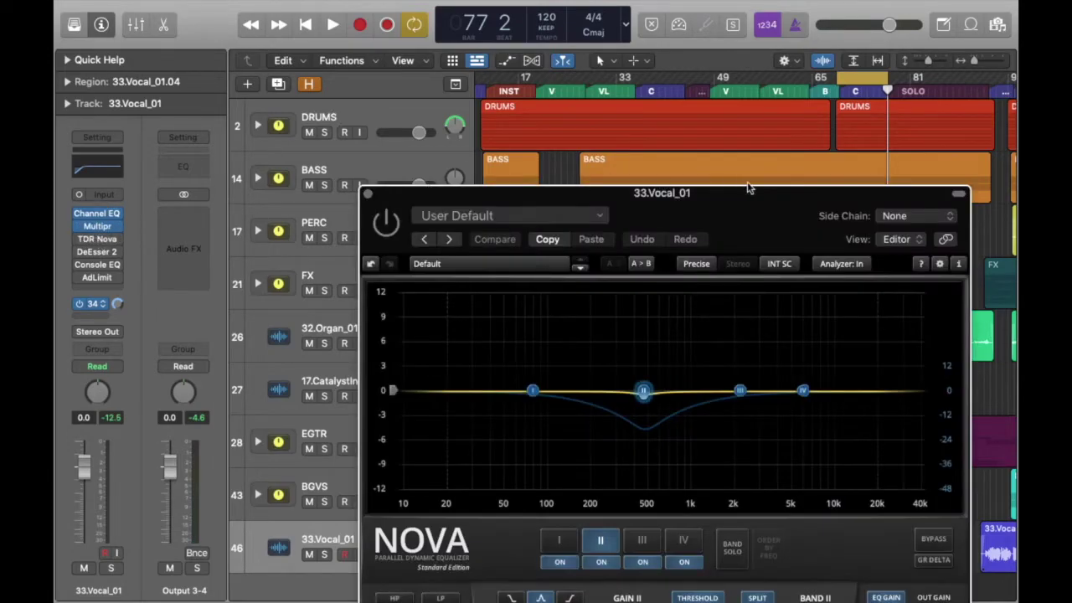
pyautogui.moveTo(782, 219); pyautogui.dragTo(730, 77)
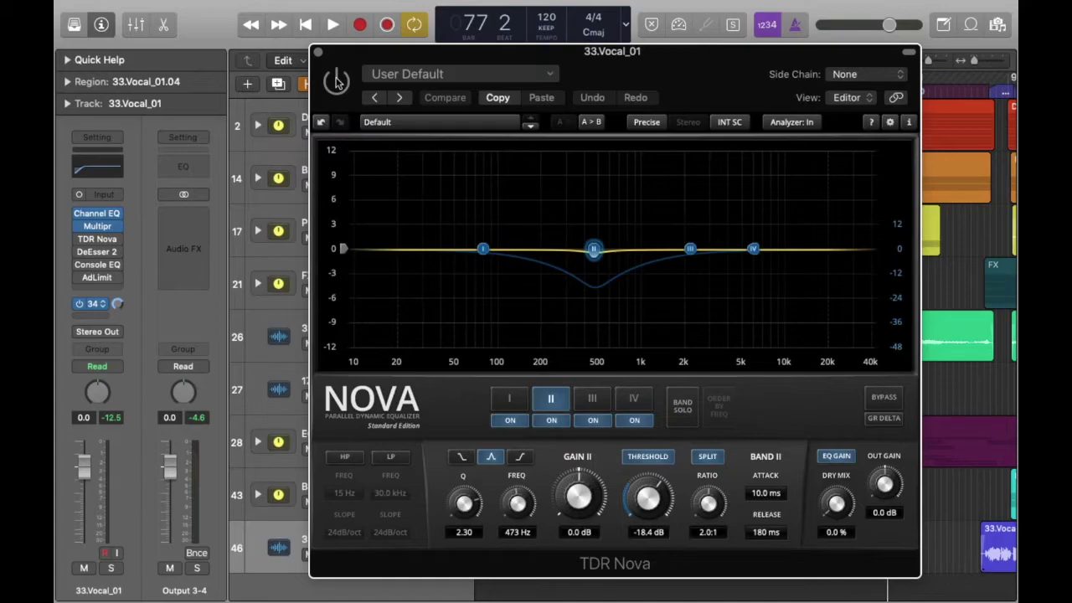
pyautogui.press('space')
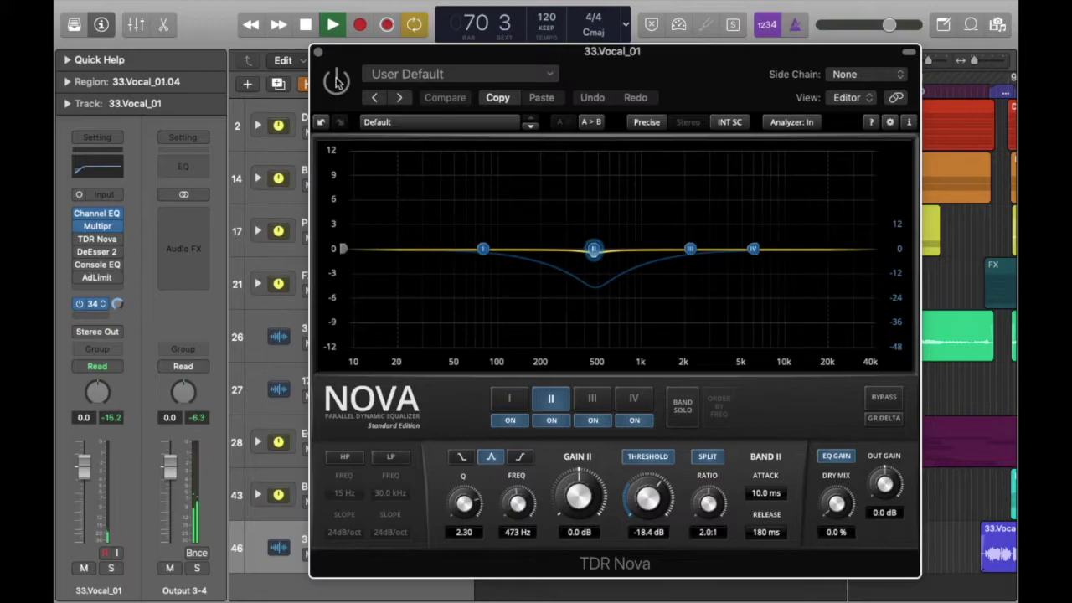
pyautogui.click(336, 79)
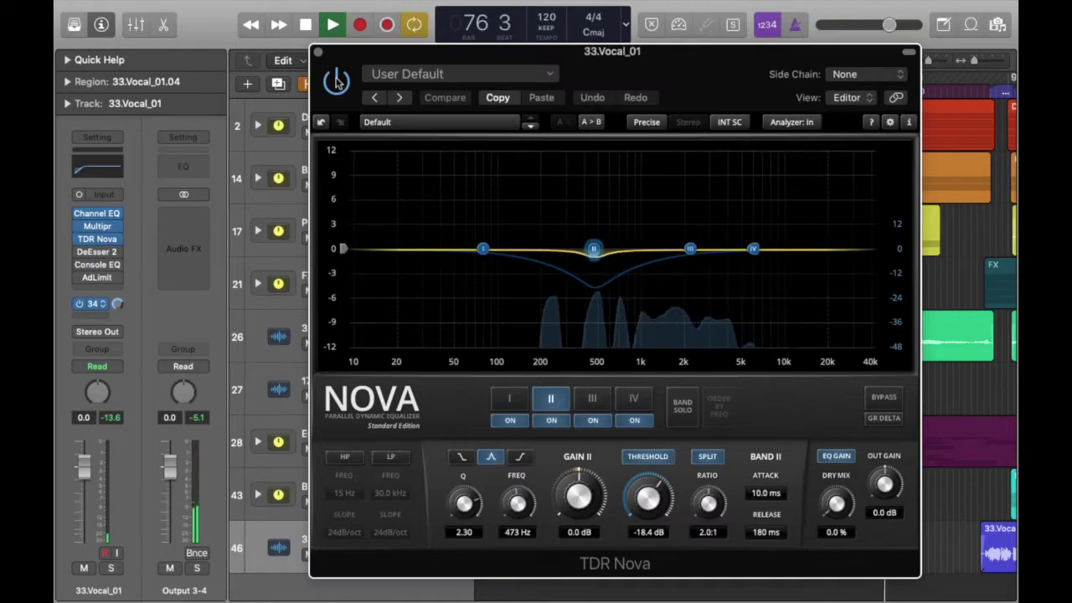
pyautogui.press('space')
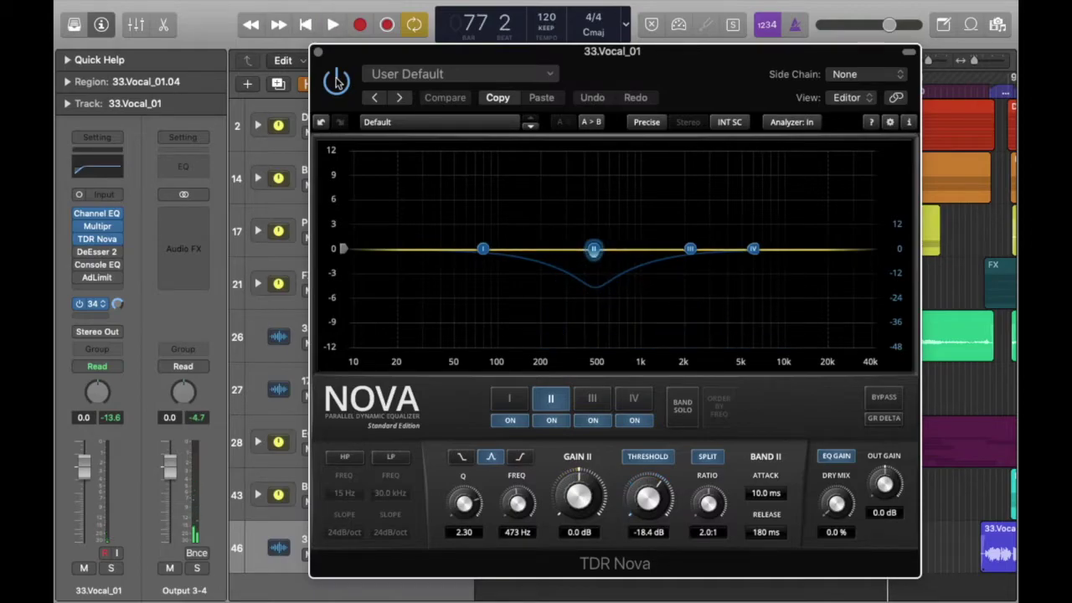
pyautogui.click(319, 52)
# Step: Open the vocal's DeEsser 2, audition the chorus with it off and on, and close its window
pyautogui.moveTo(79, 240)
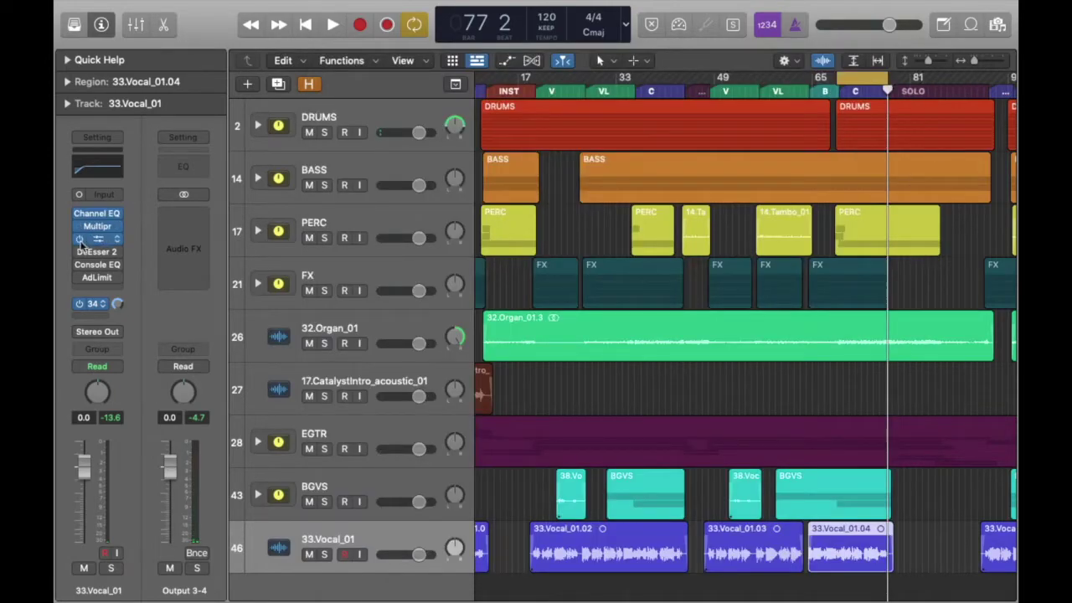
pyautogui.click(97, 251)
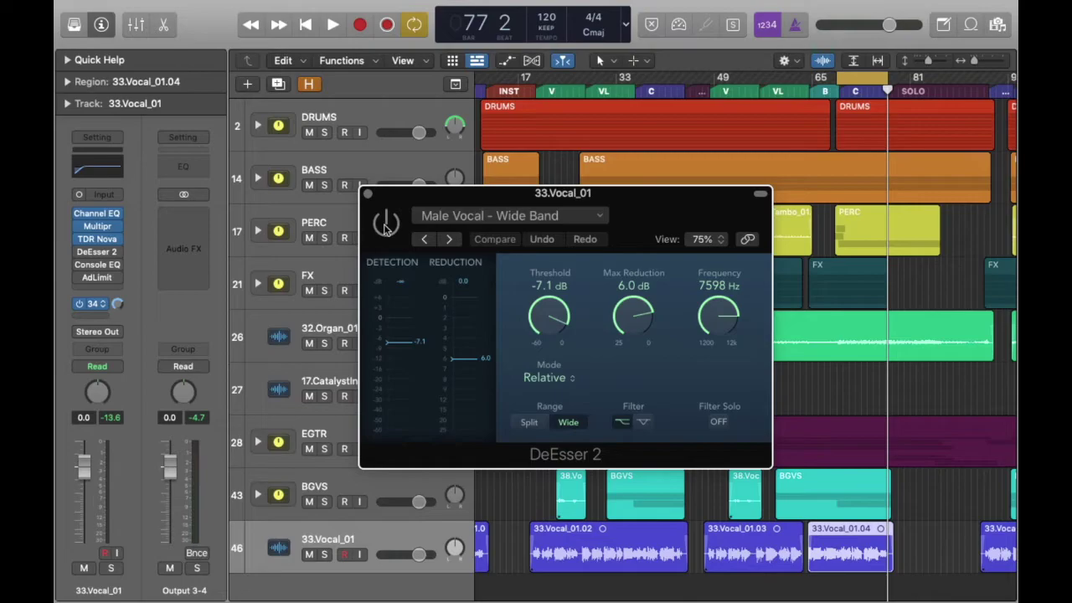
pyautogui.press('space')
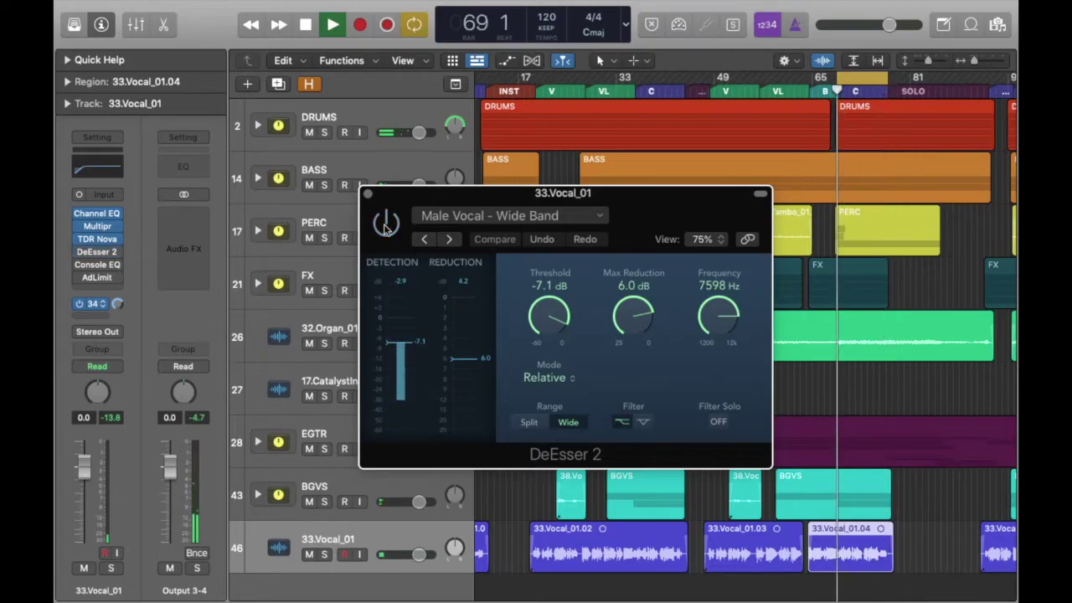
pyautogui.press('space')
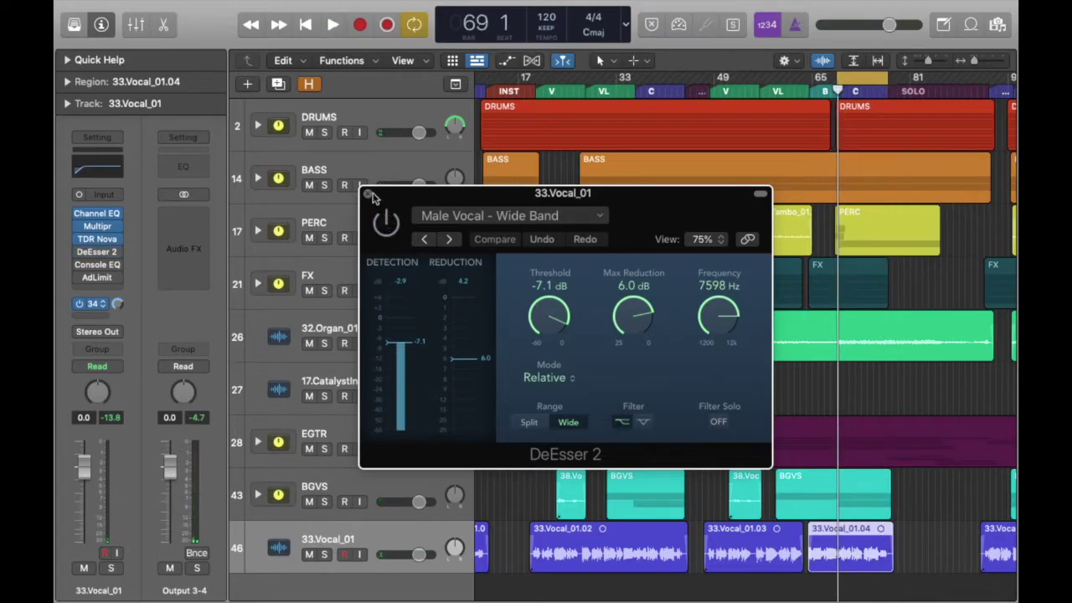
pyautogui.click(366, 195)
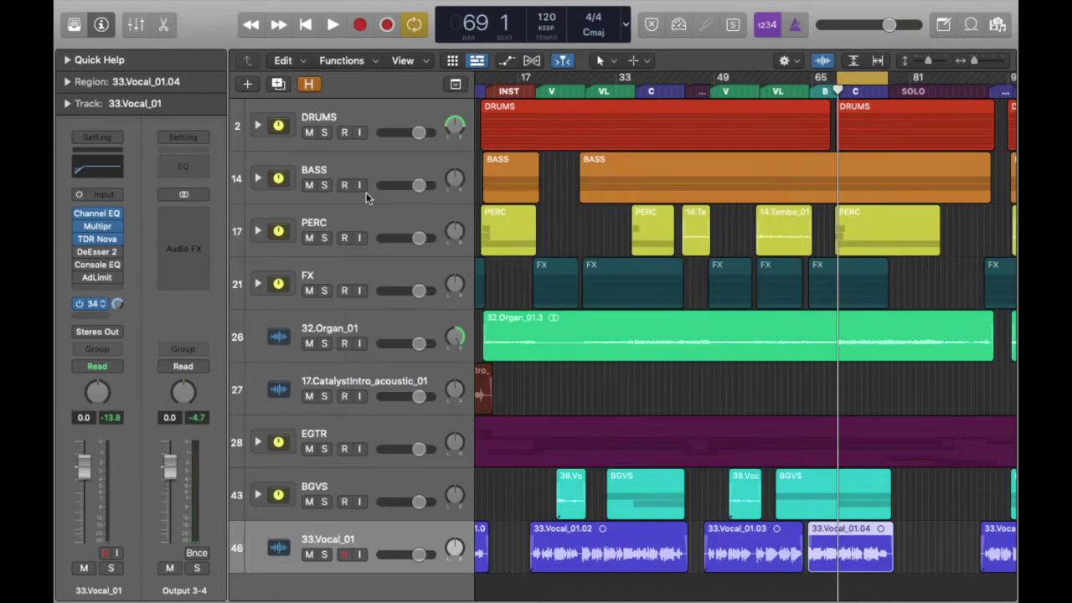
# Step: Re-enable DeEsser 2 and compare the chorus with the vocal's Vintage Console EQ off and on, leaving the EQ enabled
pyautogui.moveTo(97, 254)
pyautogui.click(98, 268)
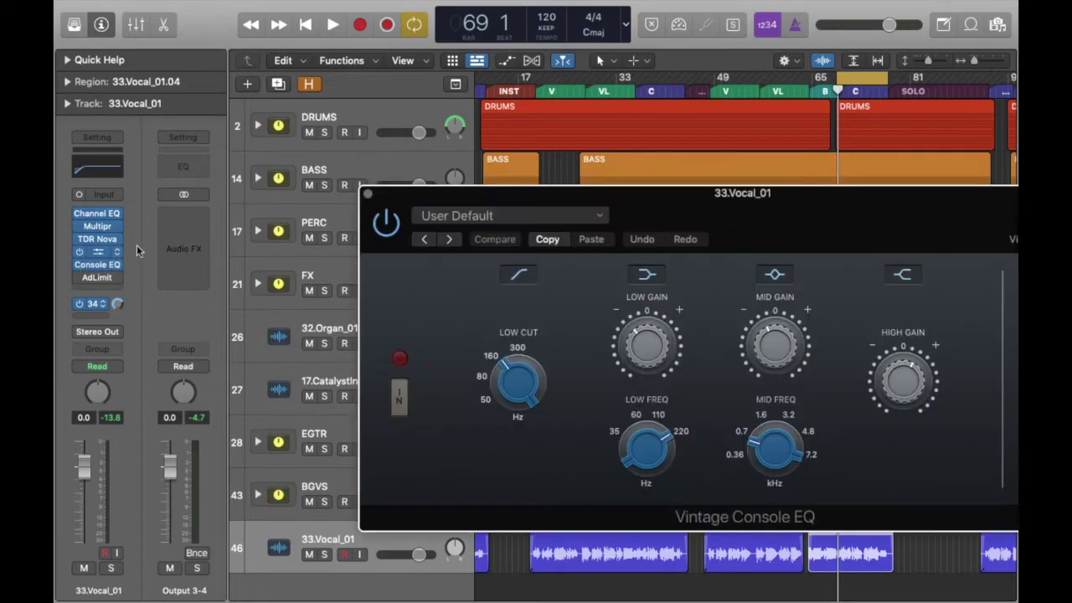
pyautogui.moveTo(802, 208); pyautogui.dragTo(625, 117)
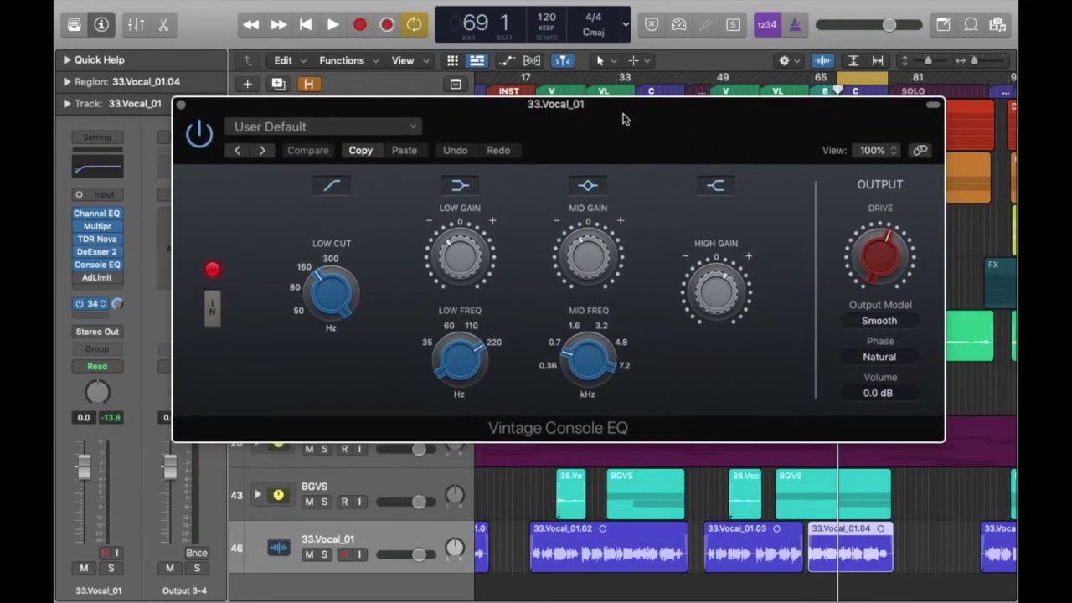
pyautogui.click(200, 134)
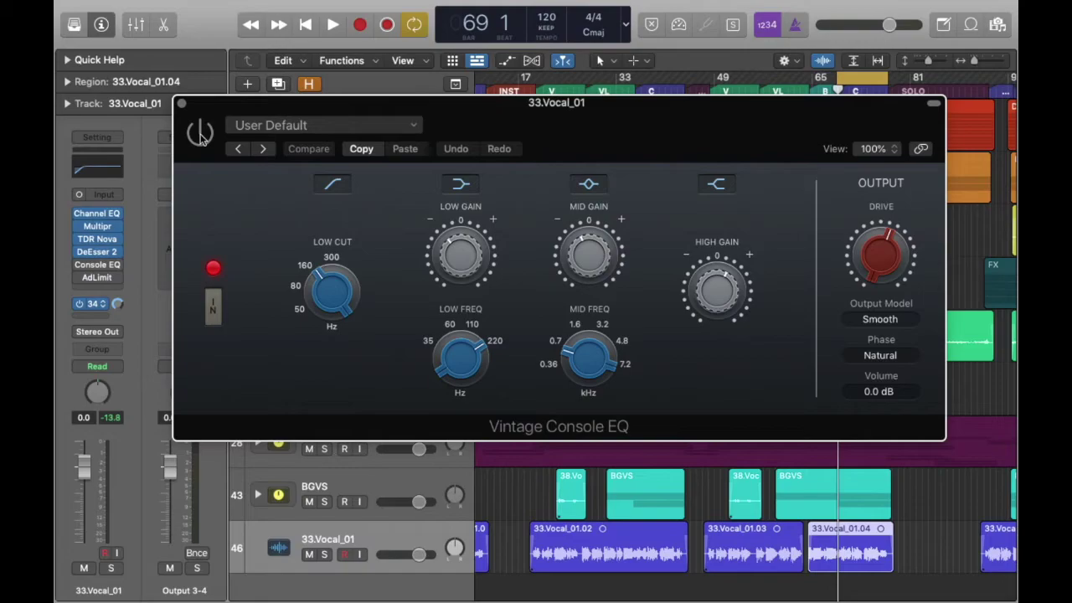
pyautogui.press('space')
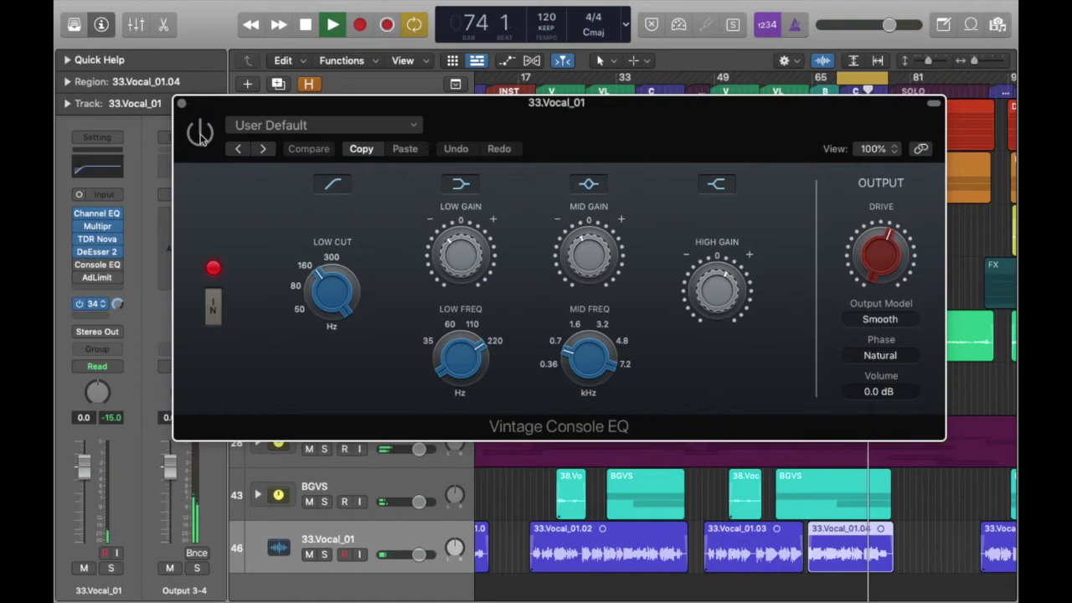
pyautogui.click(200, 133)
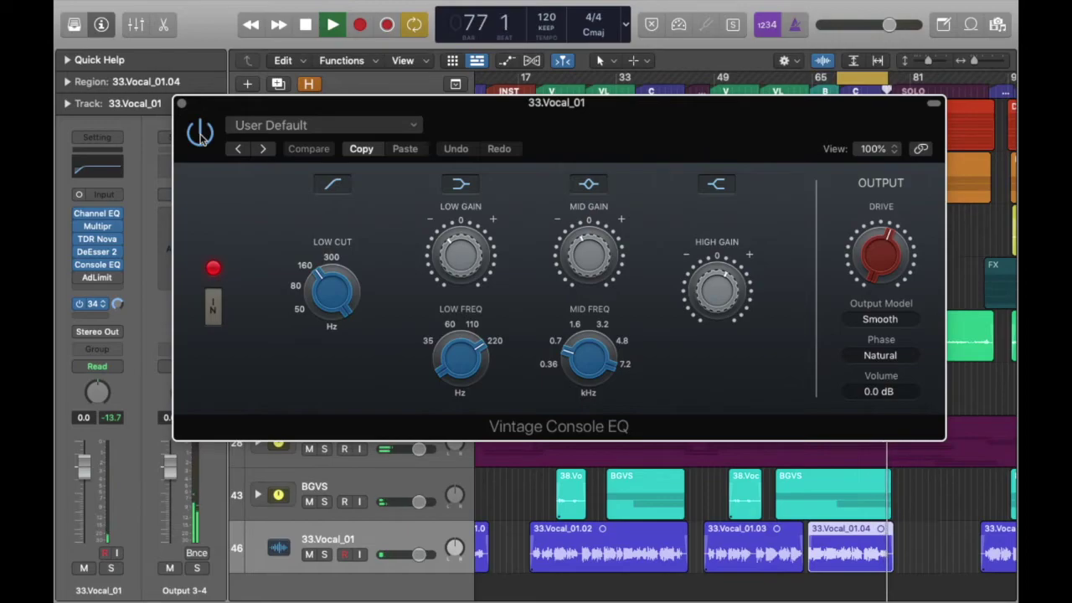
pyautogui.press('space')
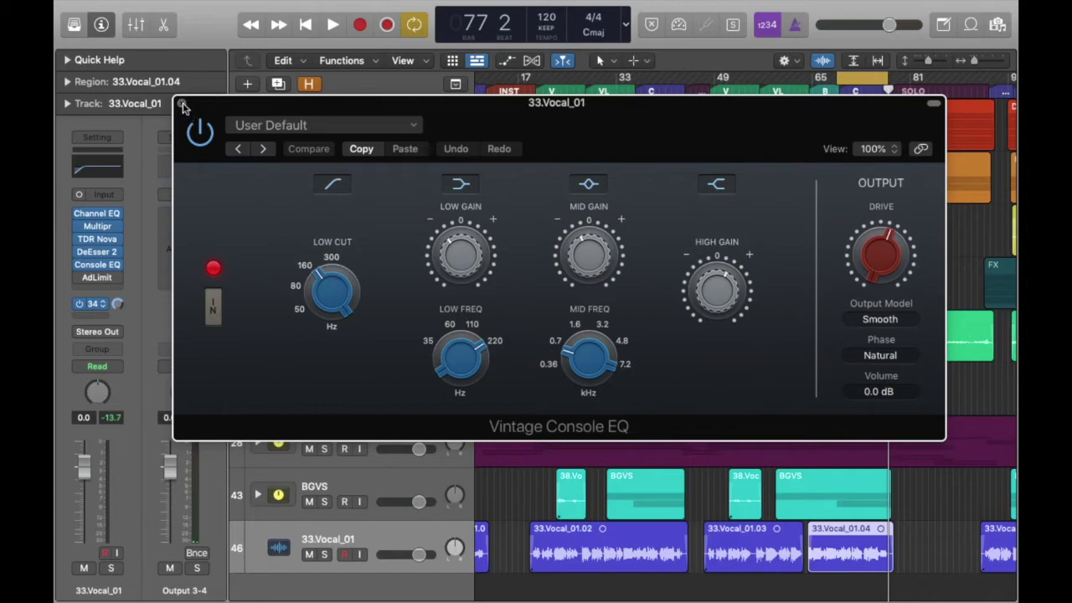
pyautogui.click(183, 105)
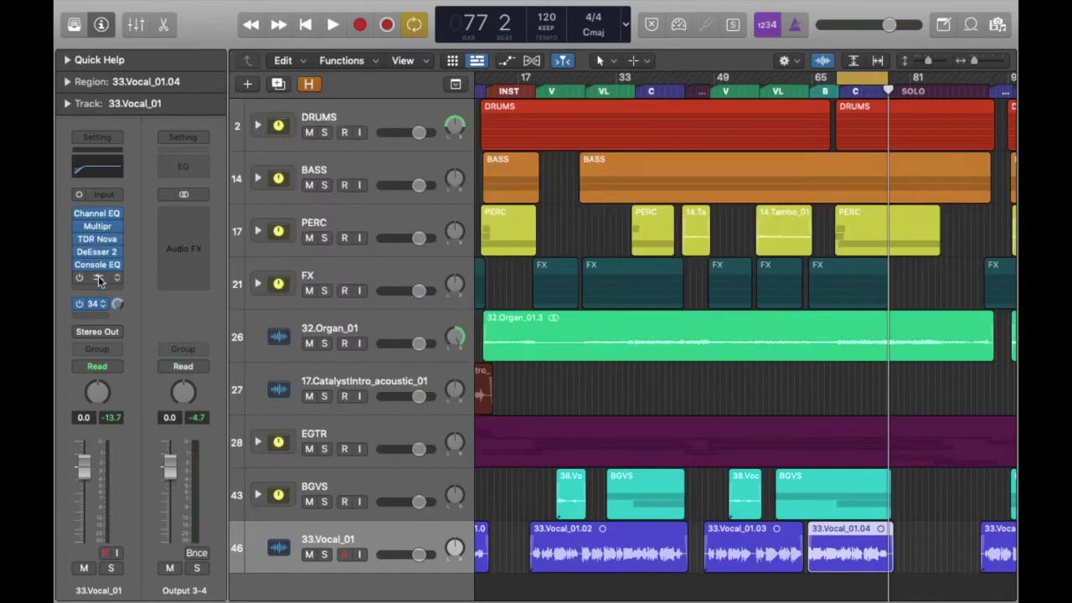
# Step: Open the vocal's Adaptive Limiter and enable it partway through playback of the cycled chorus
pyautogui.click(98, 281)
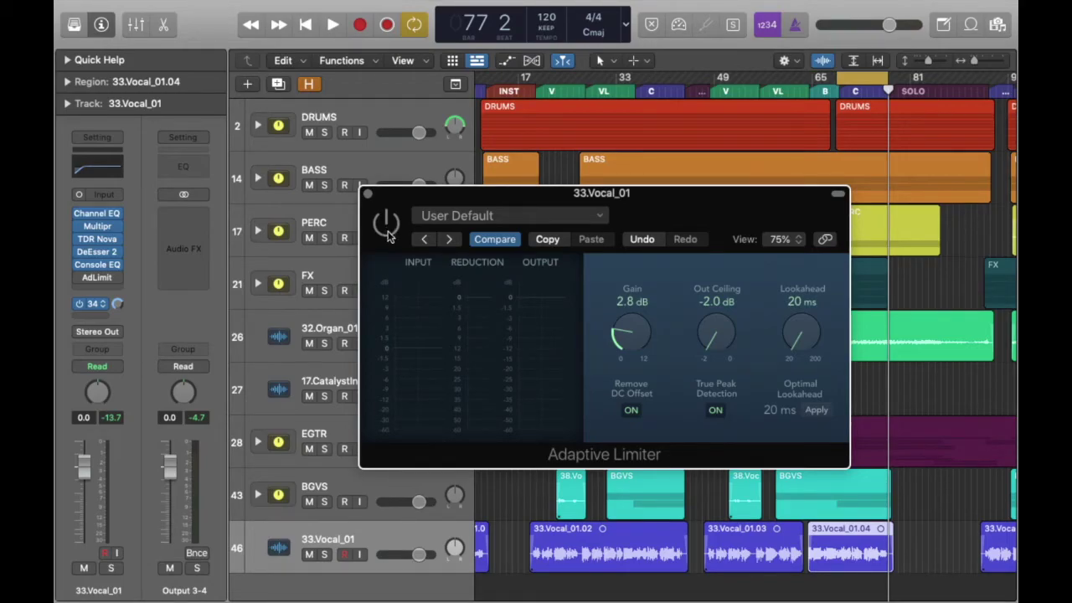
pyautogui.press('space')
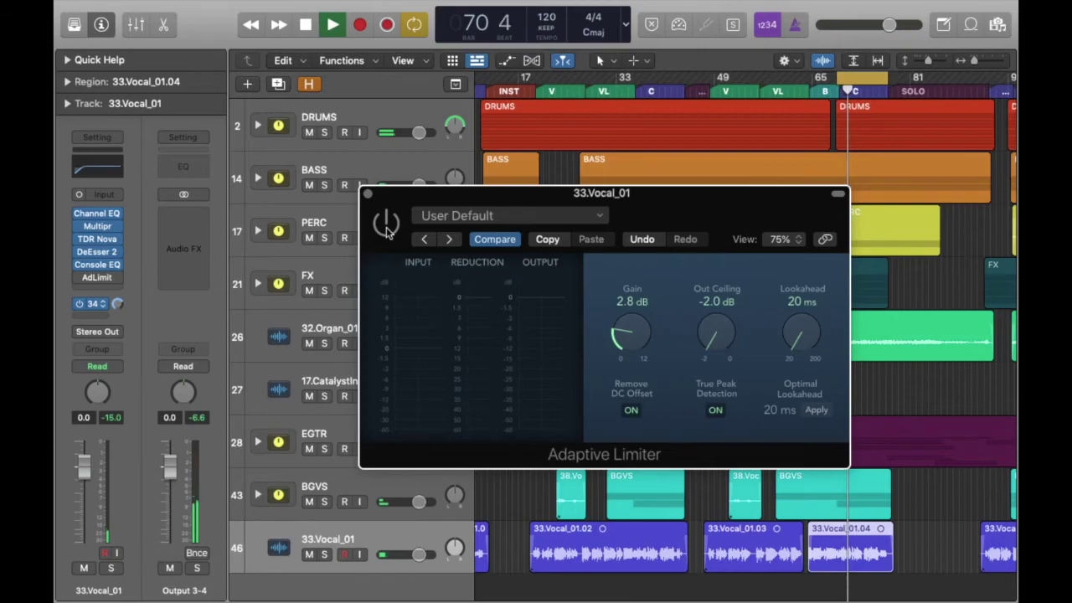
pyautogui.click(386, 230)
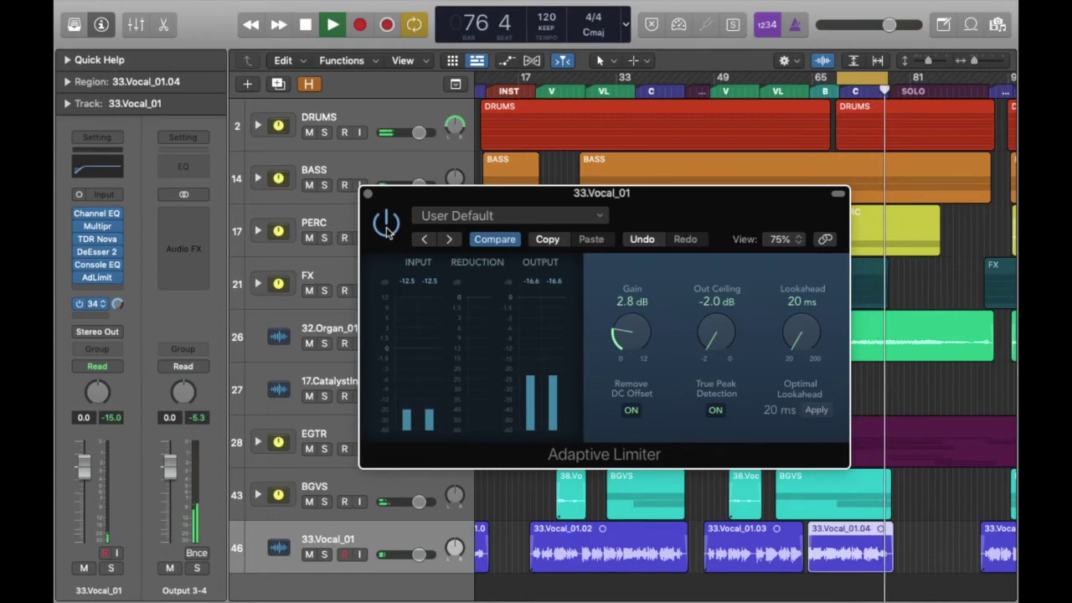
pyautogui.press('space')
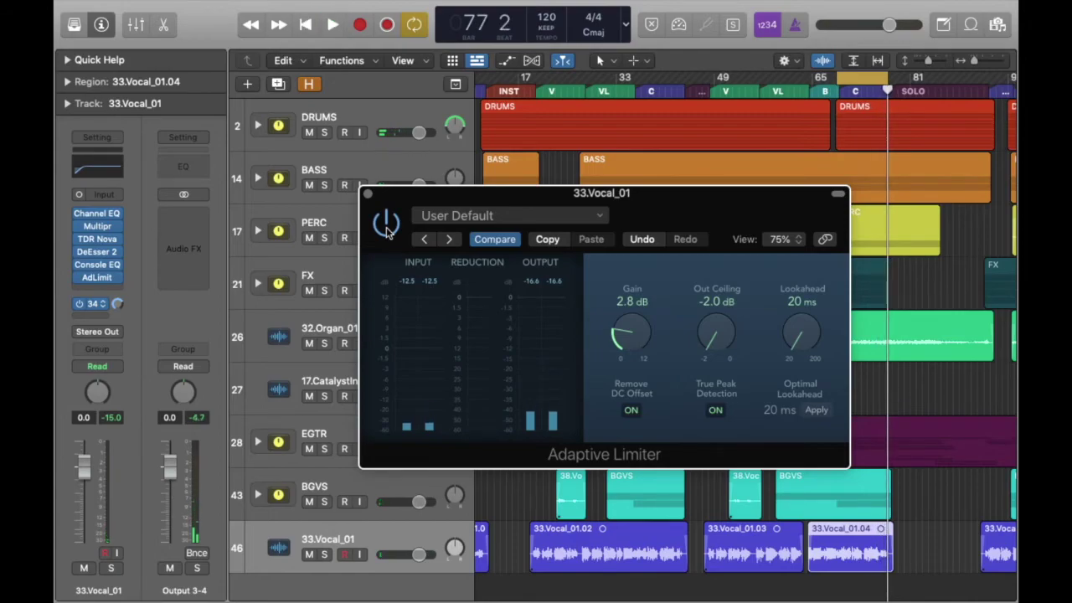